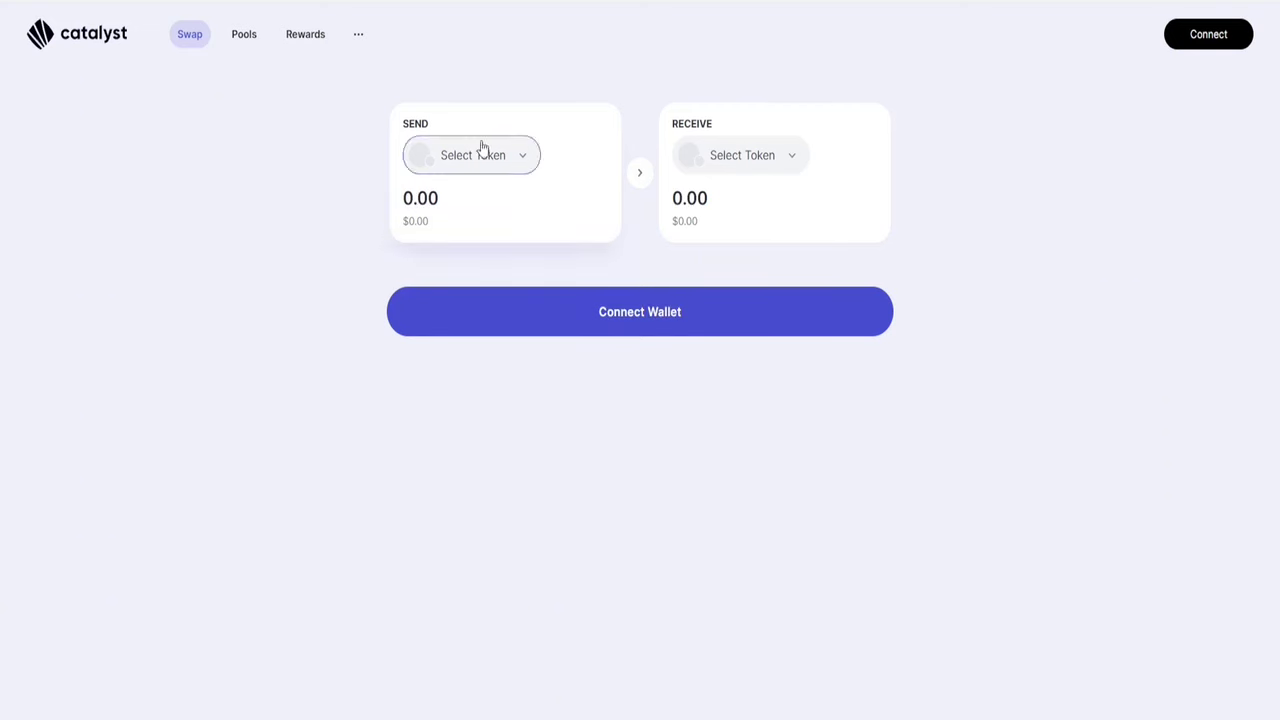
Connect the OKX Wallet to the exchange
click(1200, 37)
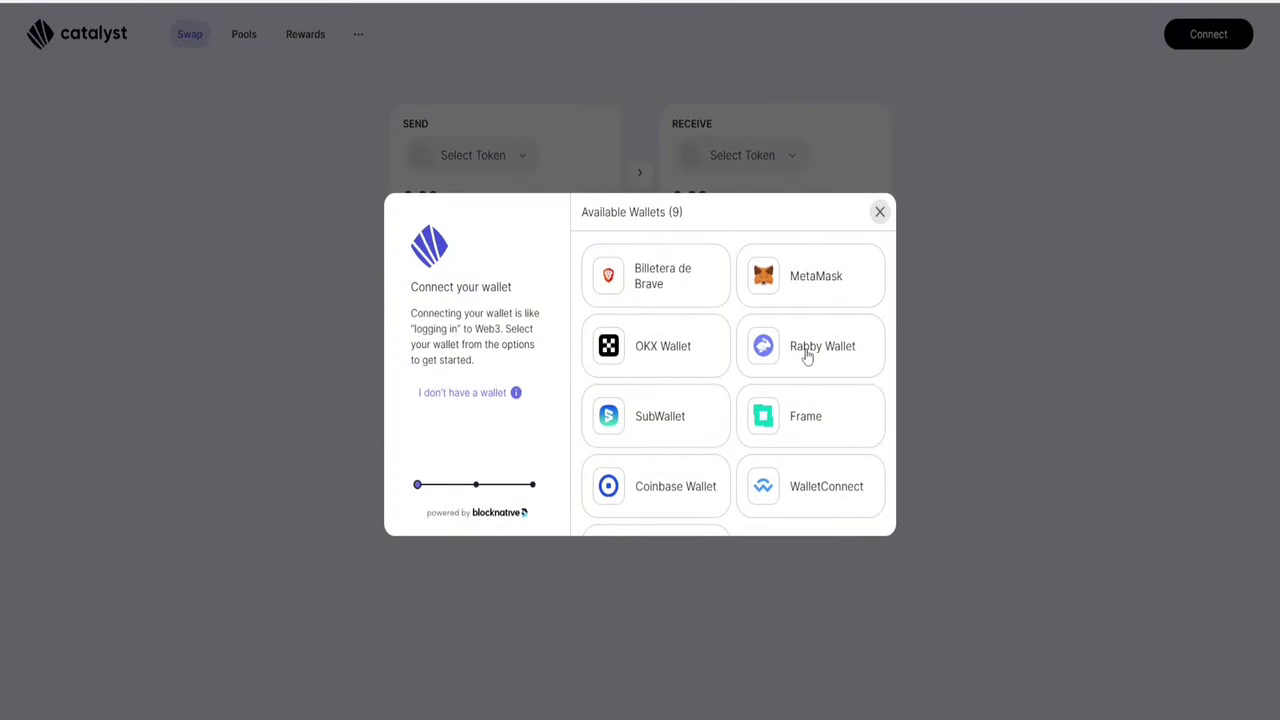
click(667, 355)
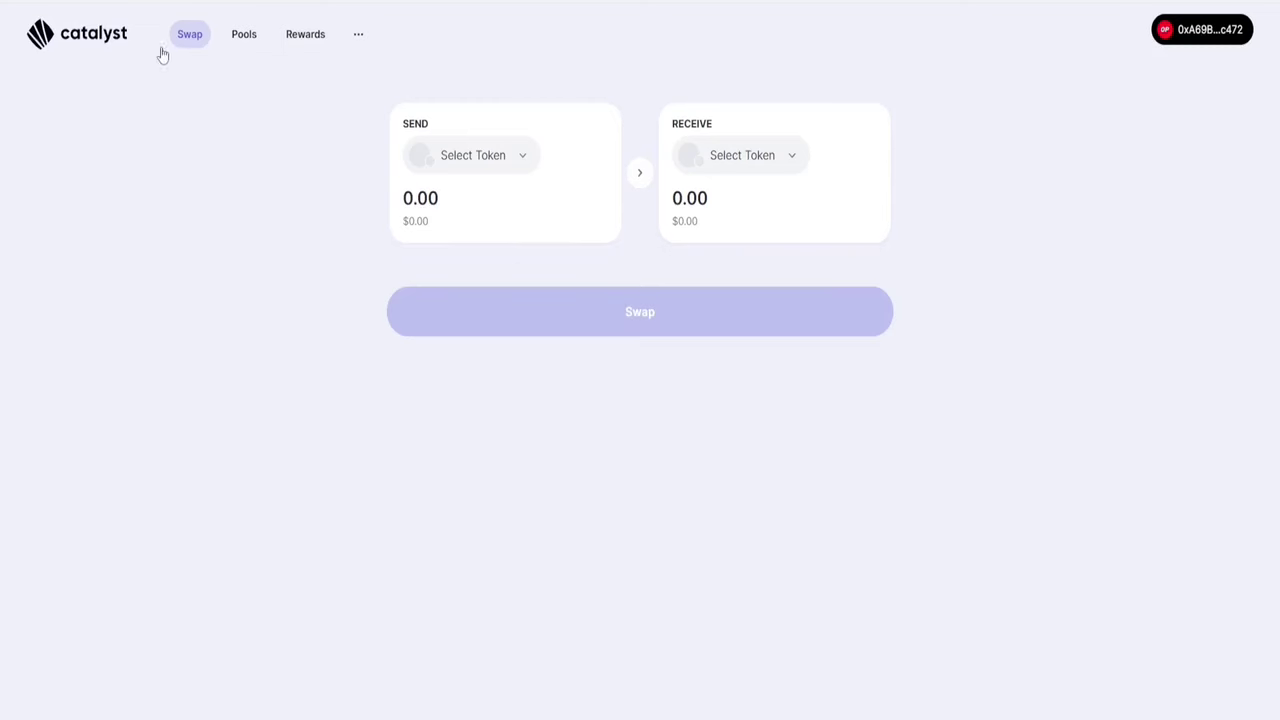
Look at the tokens available to send, and examine the details of the WETH pool across Optimism, Blast and Base
click(497, 163)
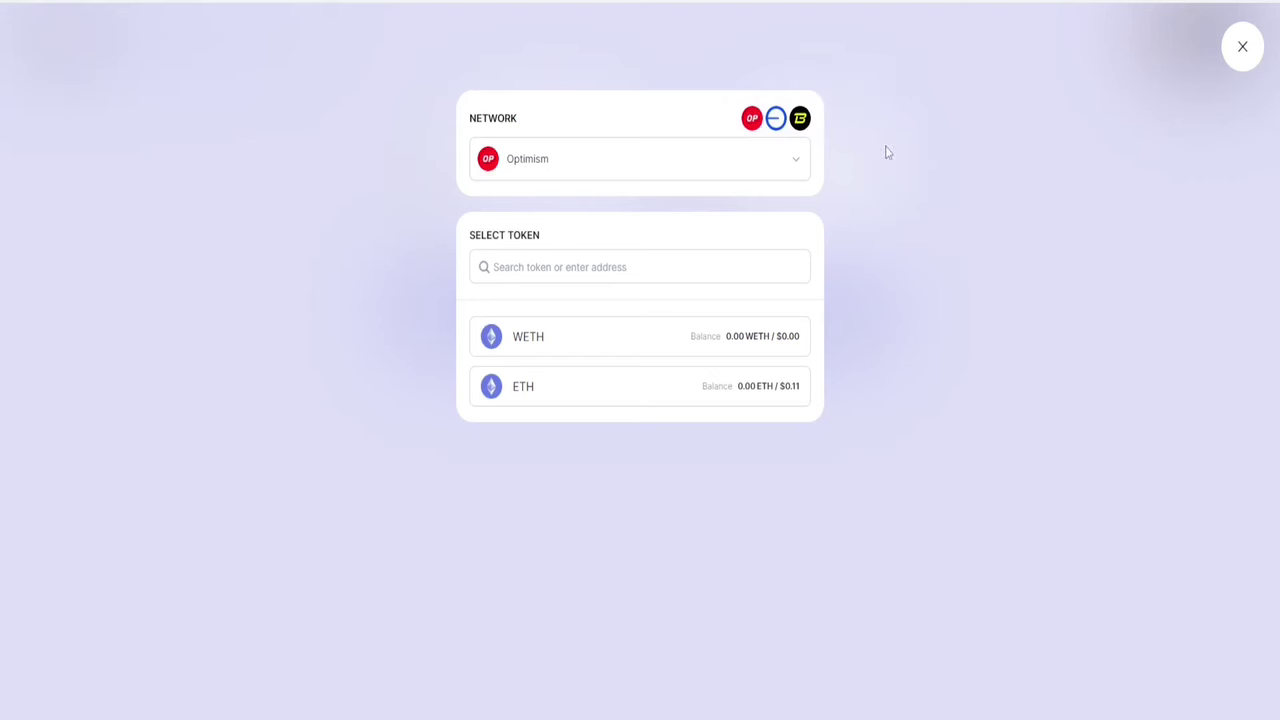
click(1244, 48)
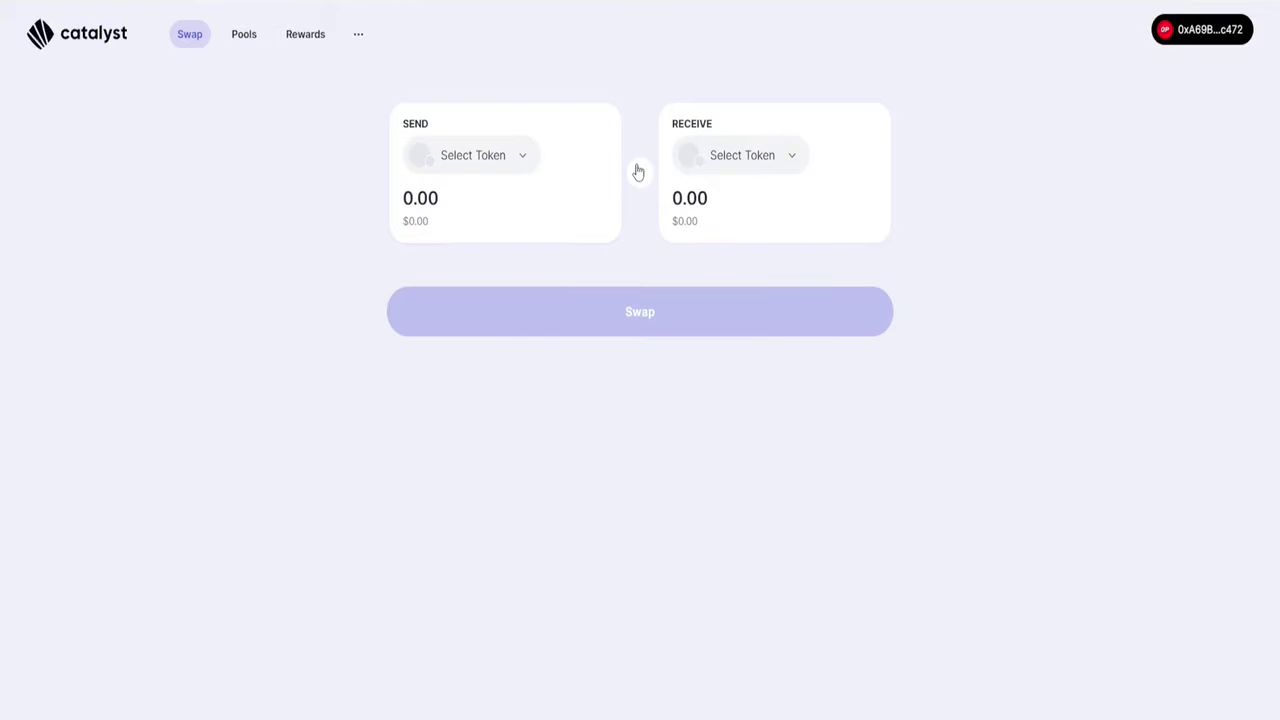
click(243, 35)
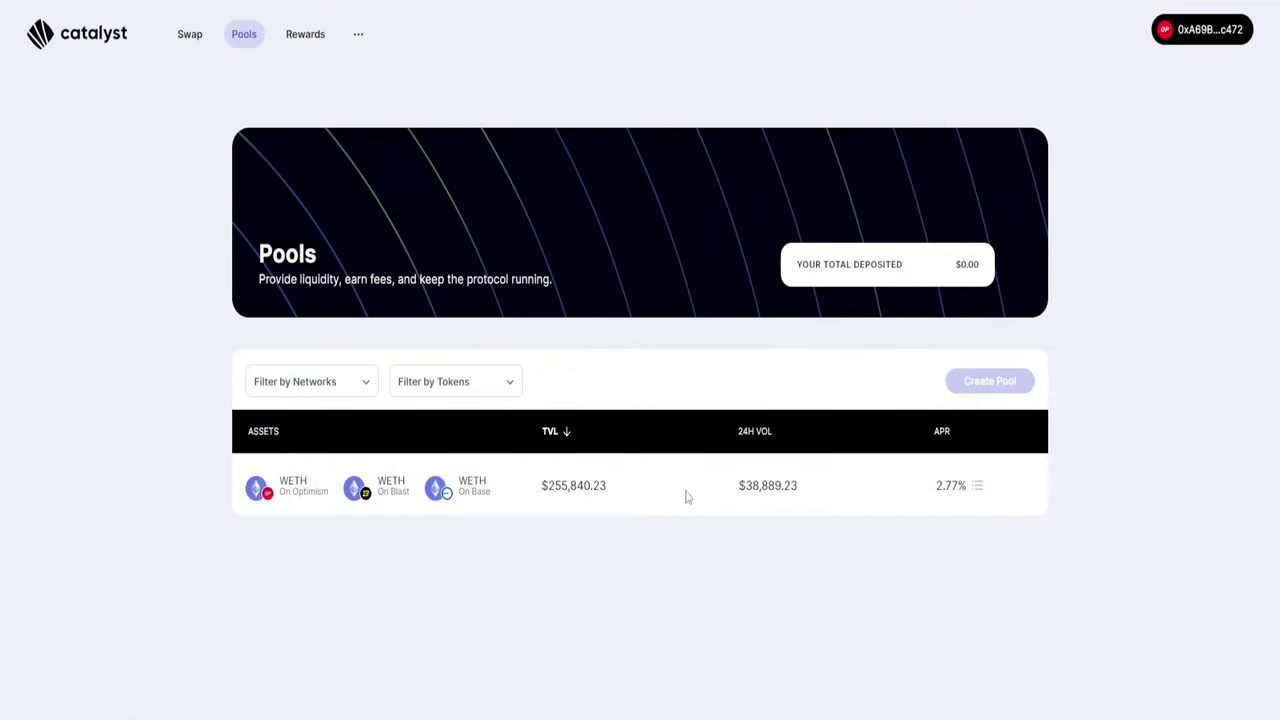
click(834, 489)
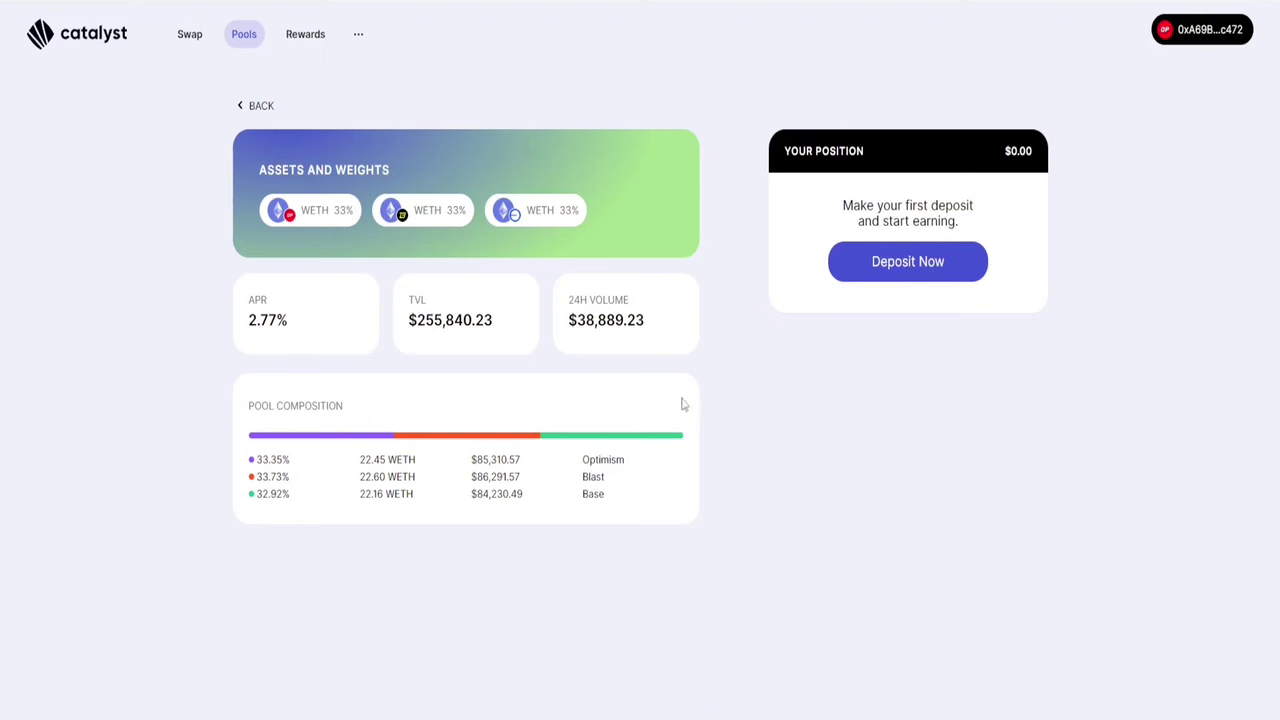
Examine the Catalyst Eggs rewards overview and the activated referral link
click(302, 38)
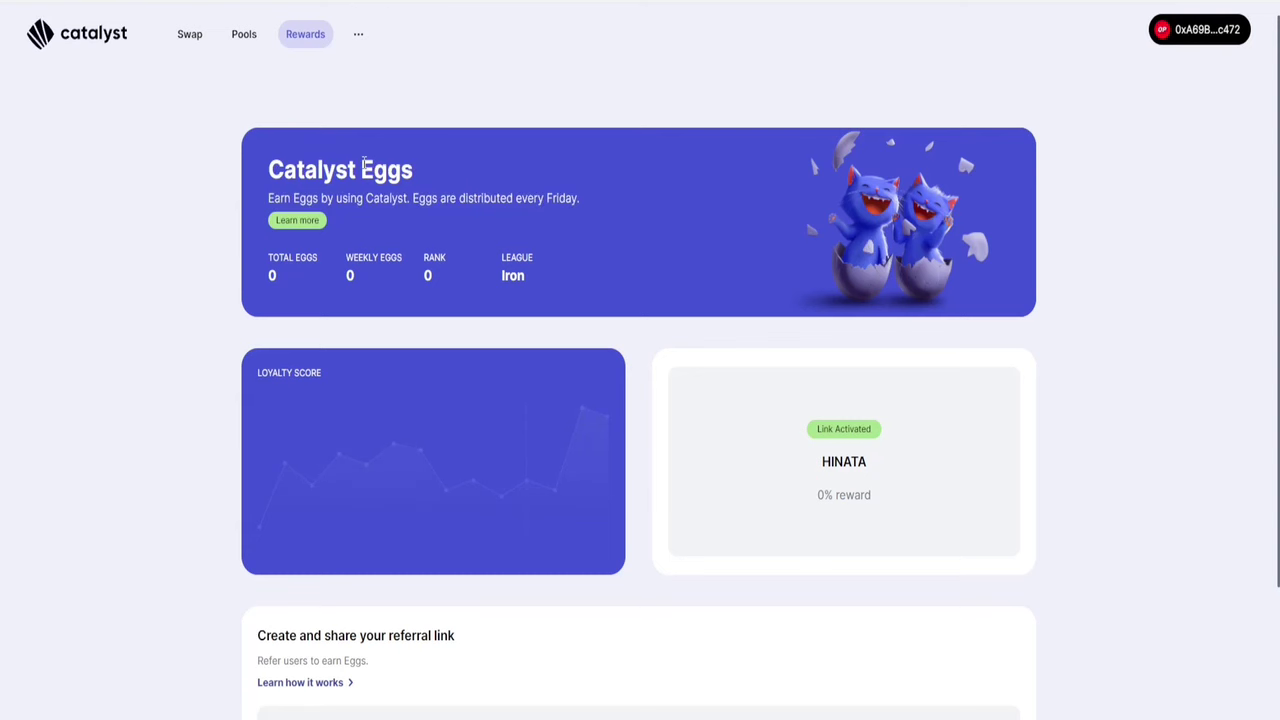
drag(360, 170, 424, 172)
click(461, 177)
scroll(809, 400, down, 1)
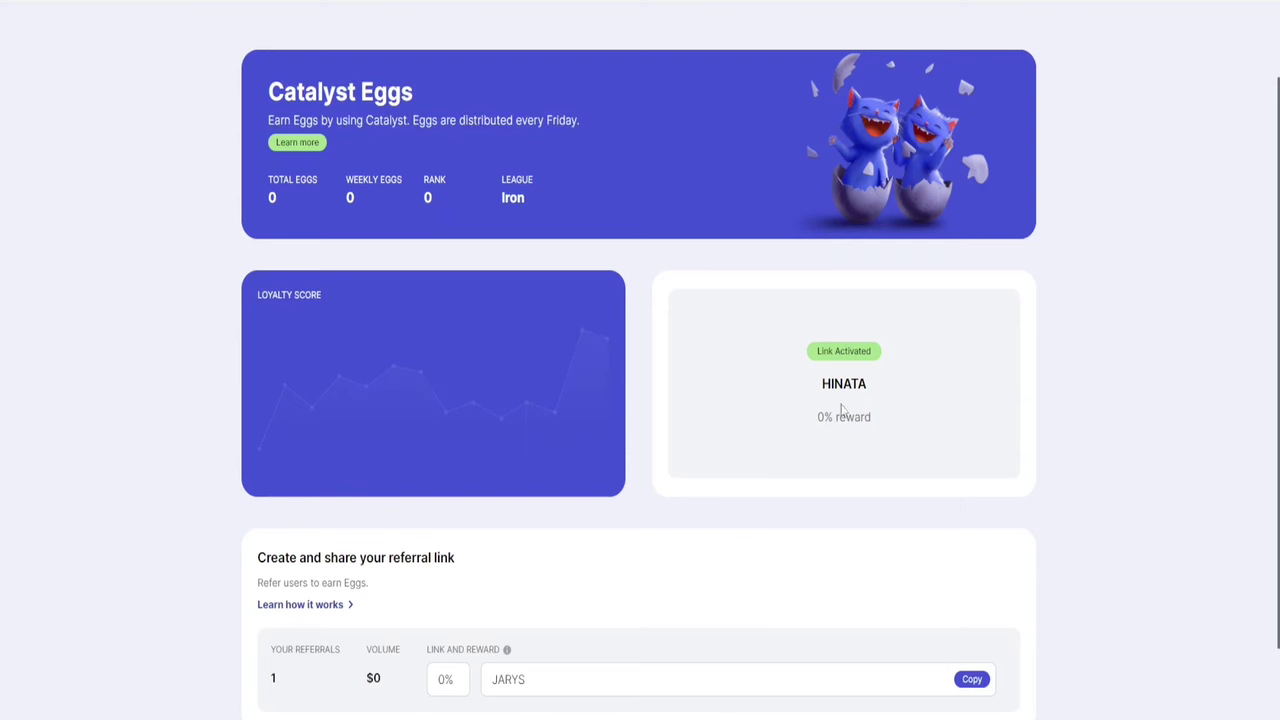
drag(822, 384, 883, 395)
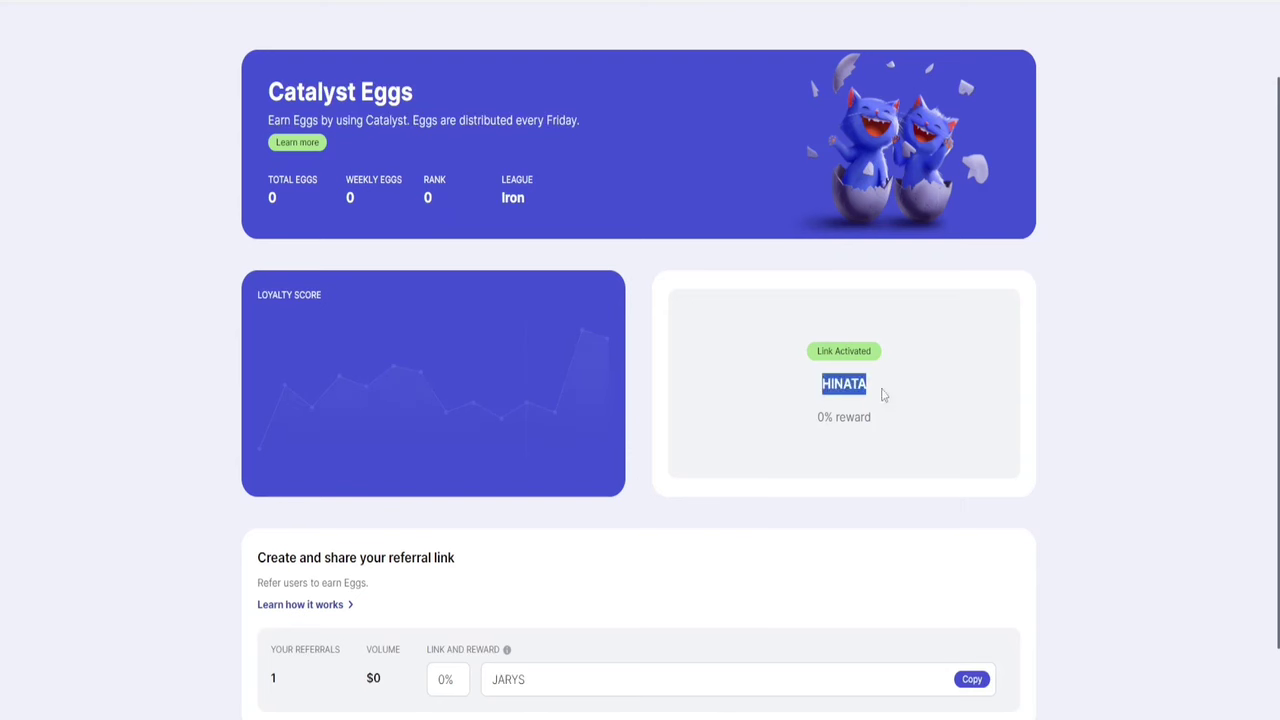
click(914, 426)
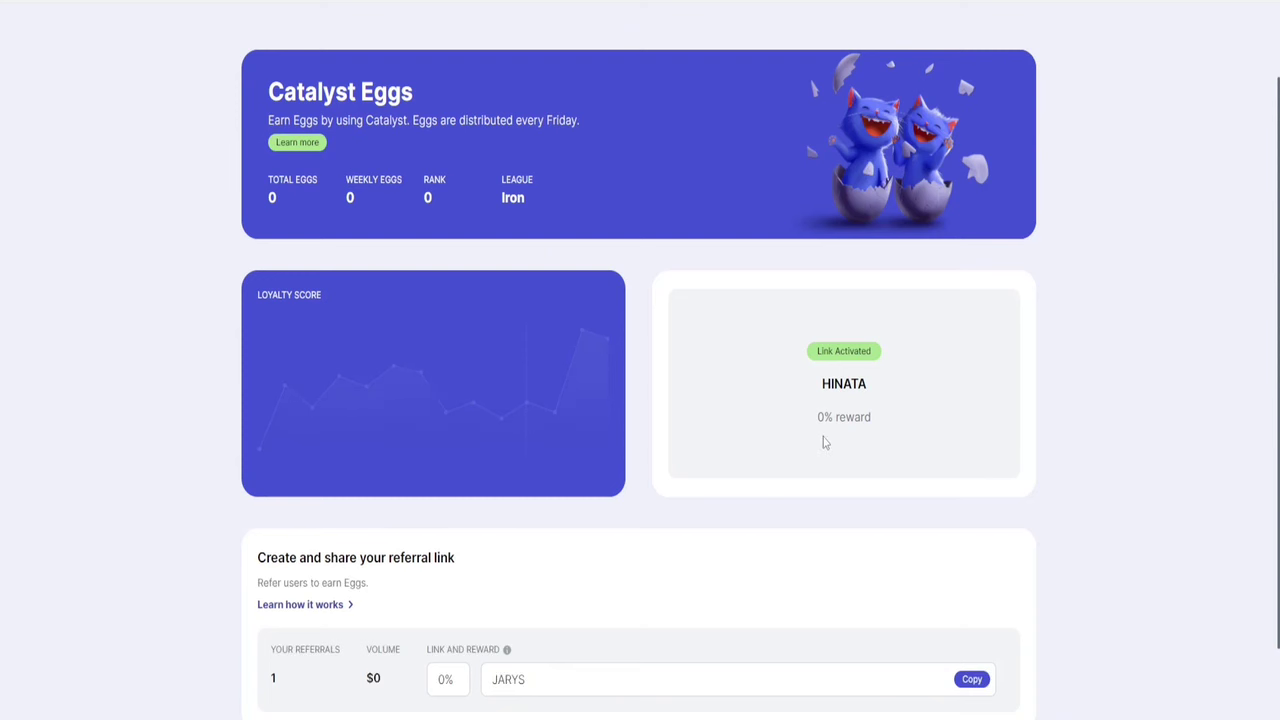
Update the reward of the own referral link to 2% and confirm the change
scroll(825, 442, down, 1)
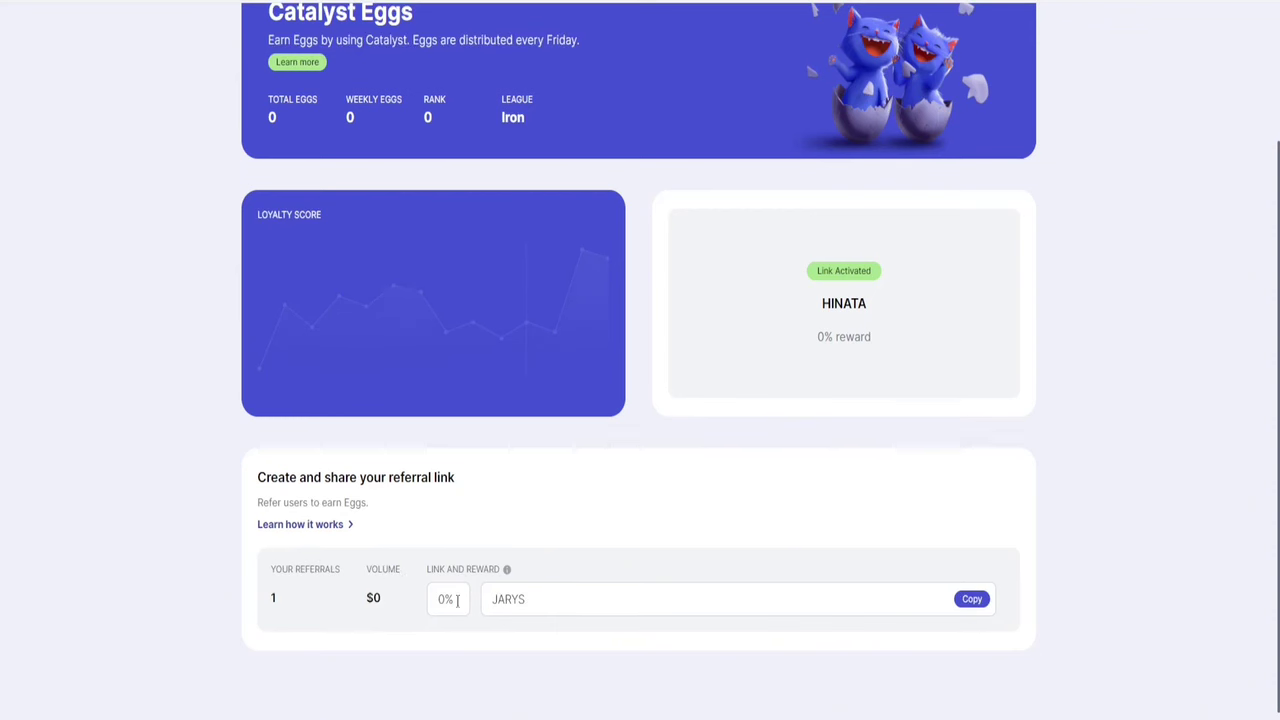
click(440, 566)
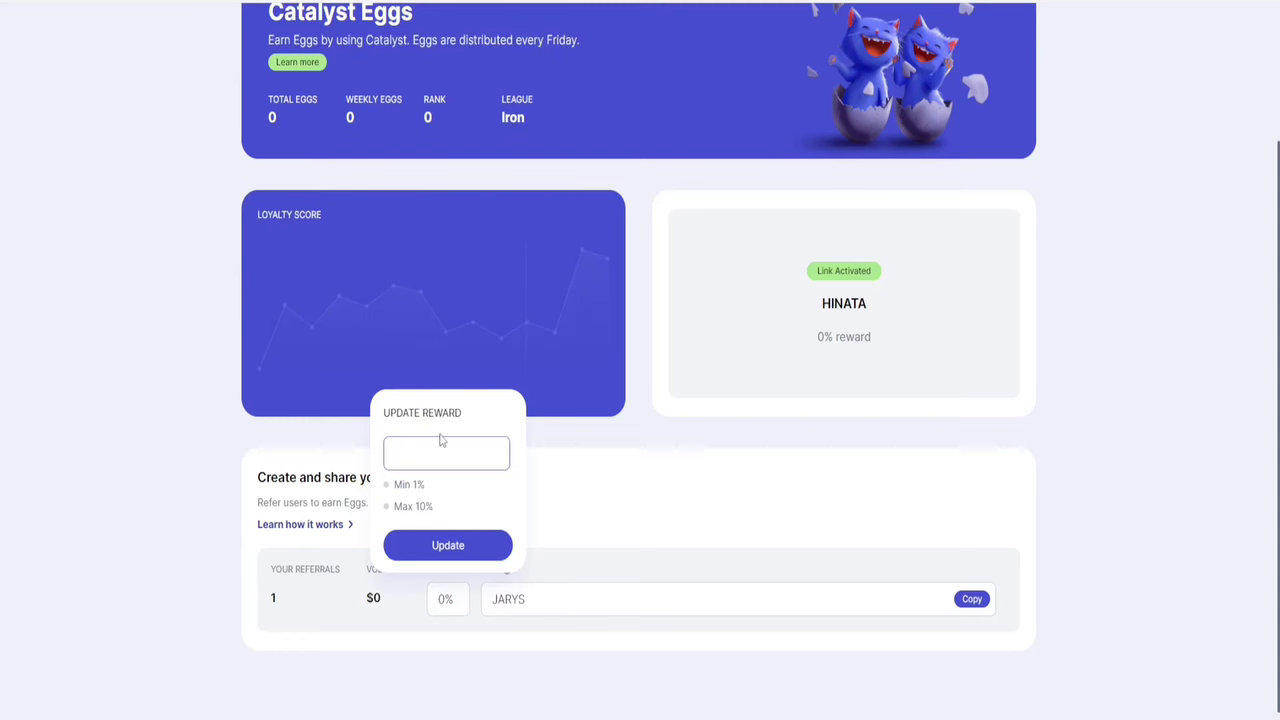
text(2)
click(462, 552)
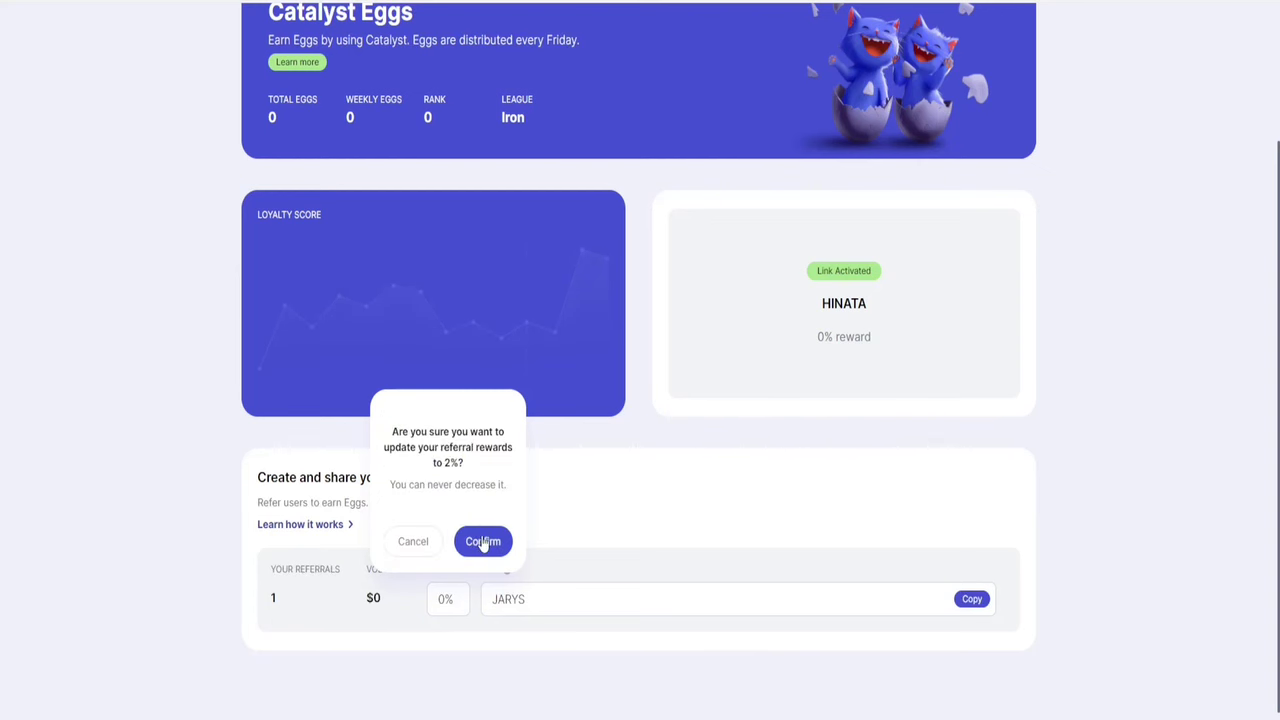
click(483, 542)
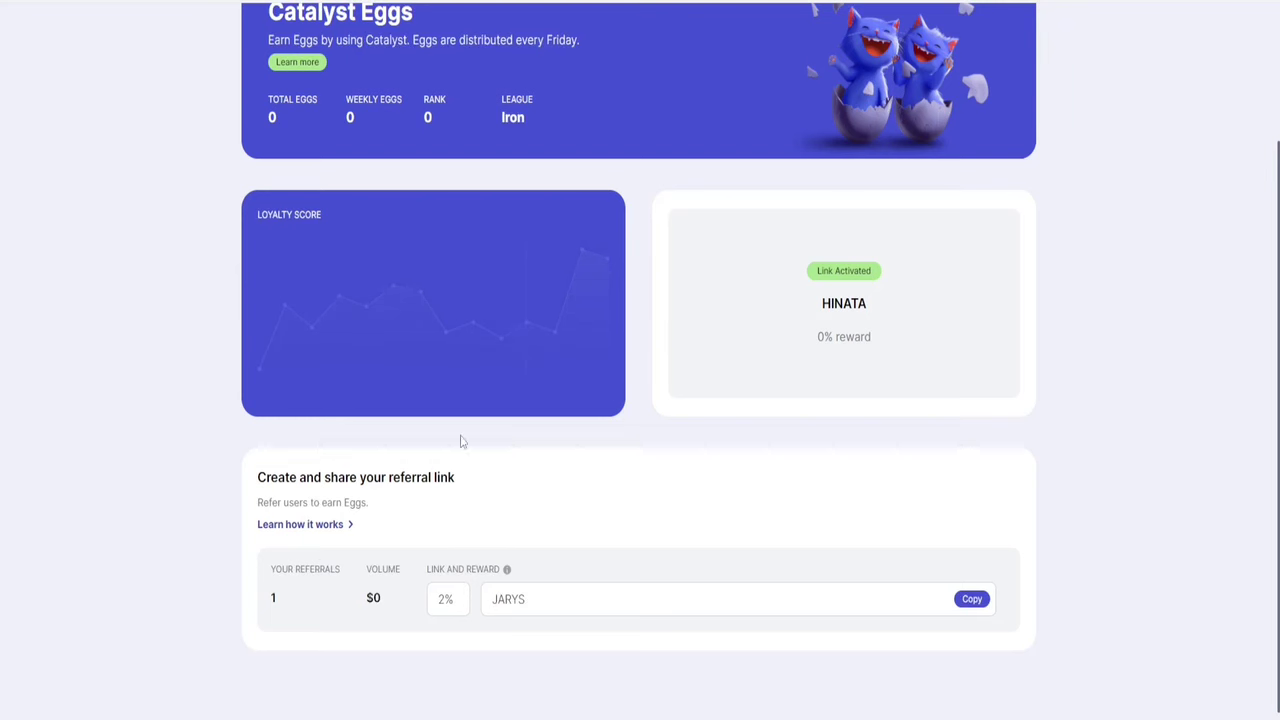
Return to the Swap page and look over the additional site links
scroll(406, 420, up, 3)
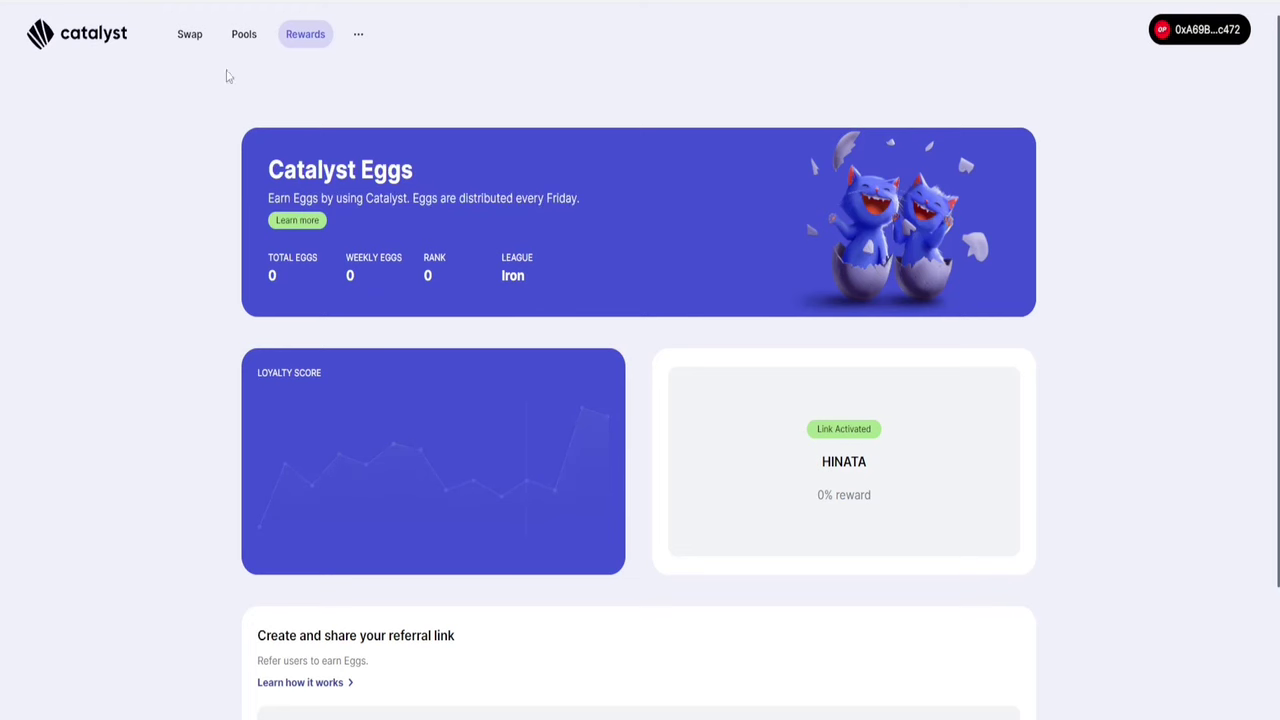
scroll(1170, 413, down, 2)
scroll(1166, 409, up, 2)
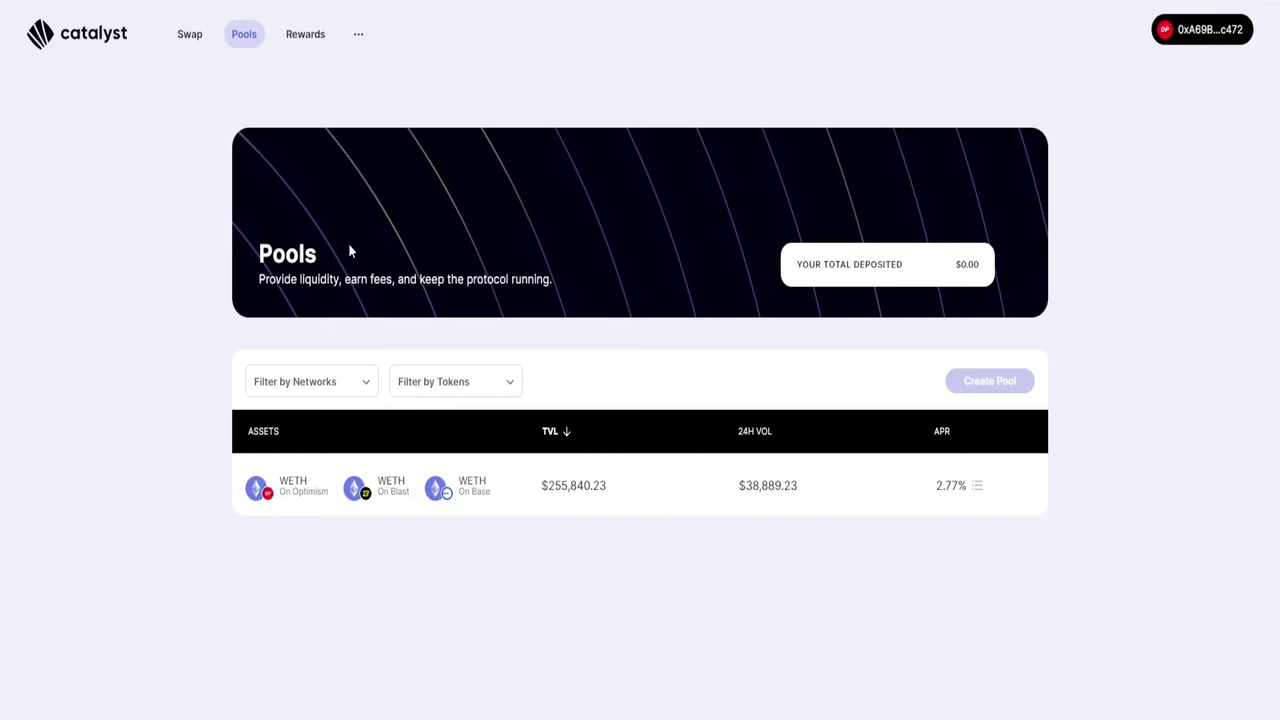
click(190, 34)
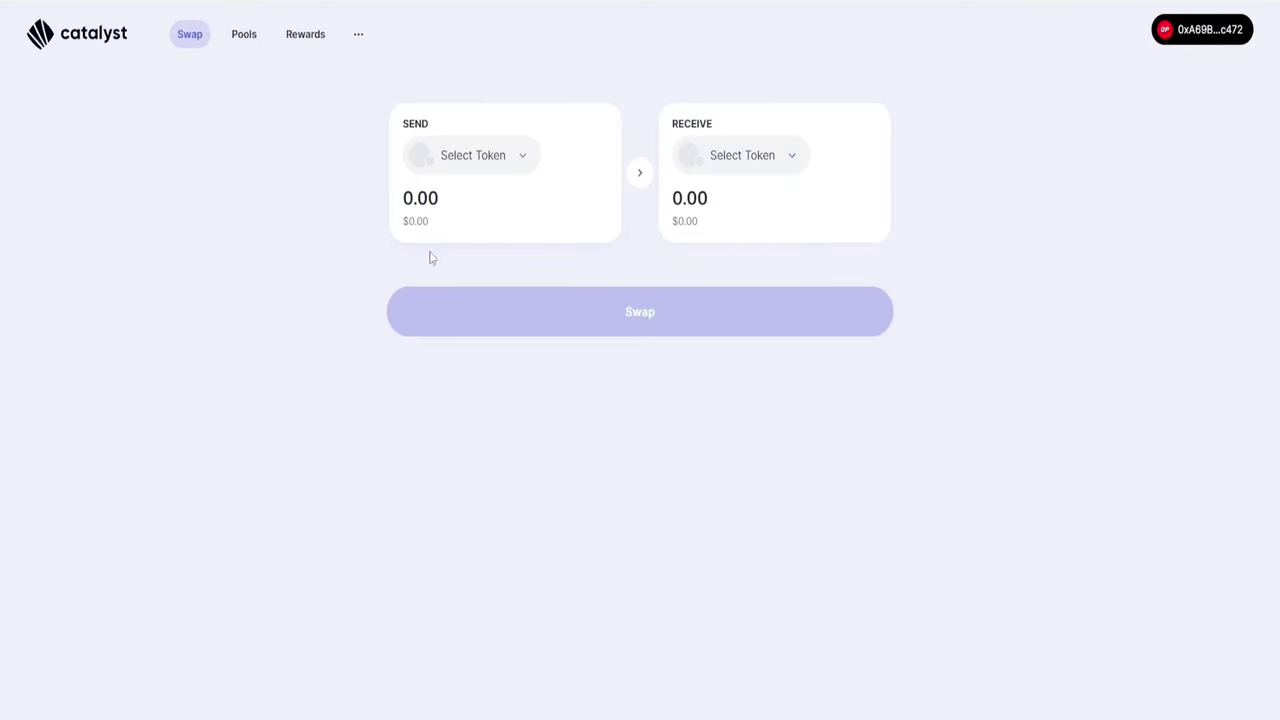
click(358, 34)
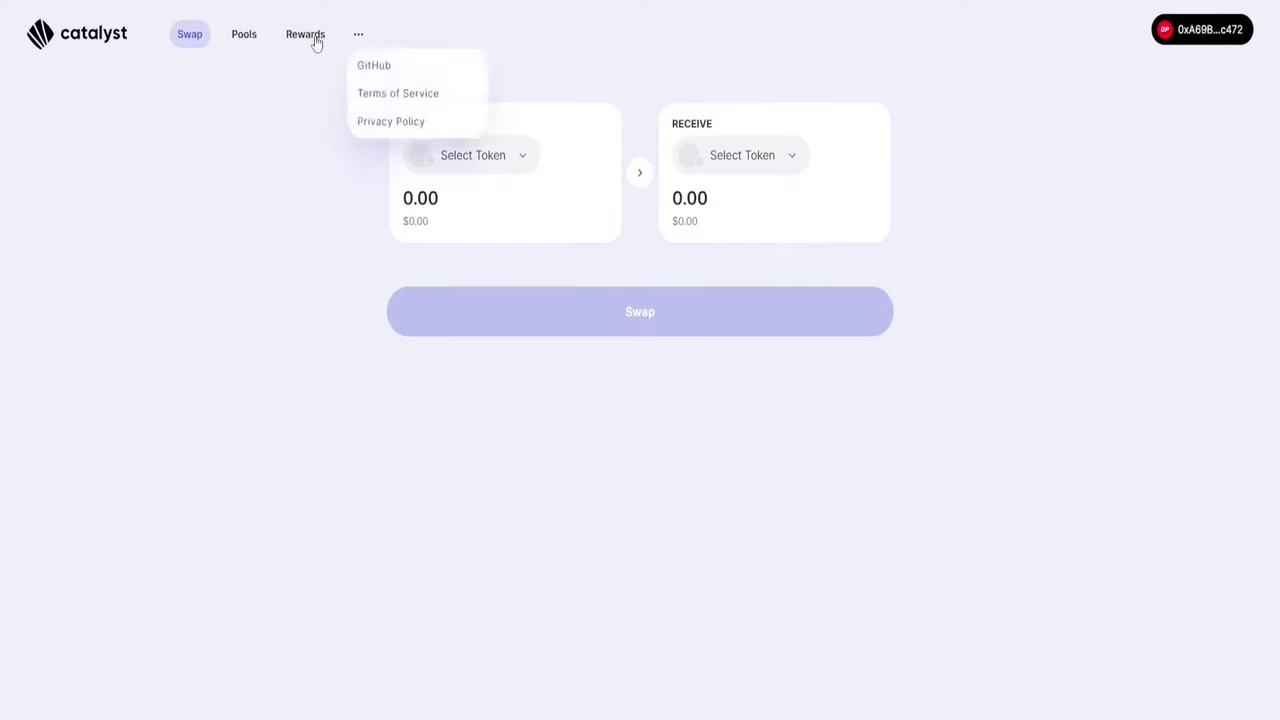
click(880, 188)
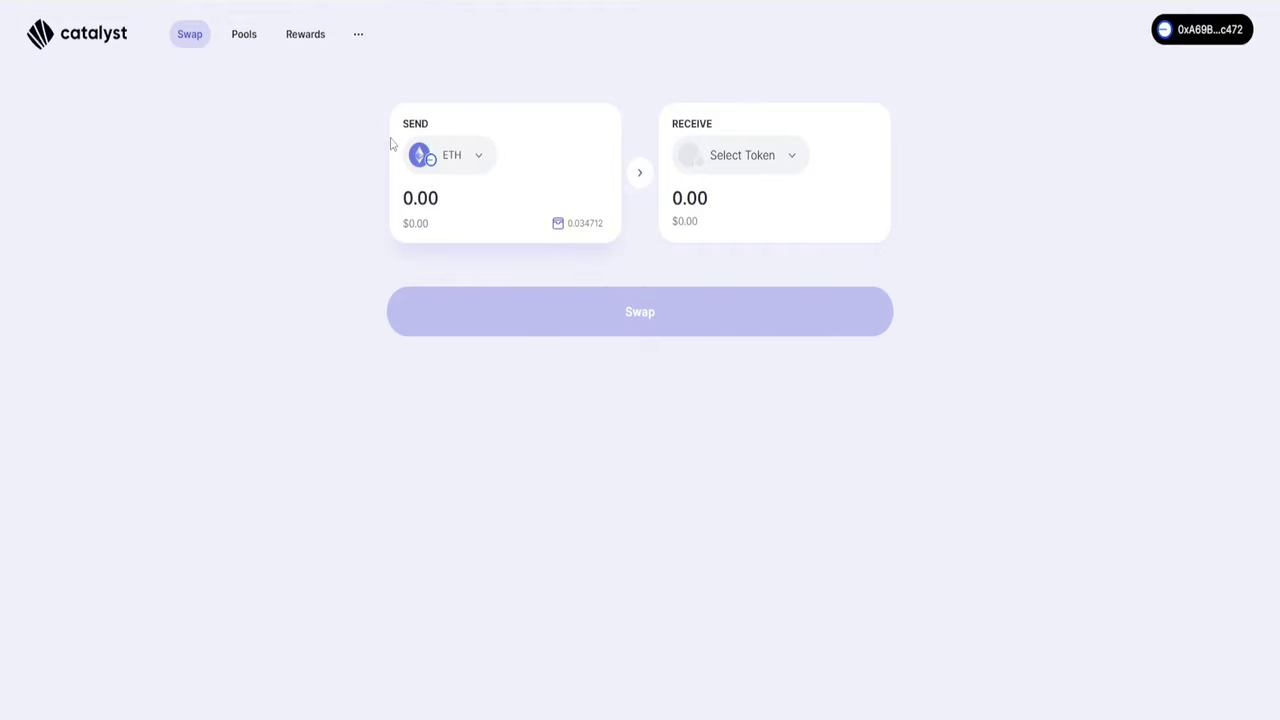
Choose ETH on Base as the token to send and WETH on Base as the token to receive
click(477, 155)
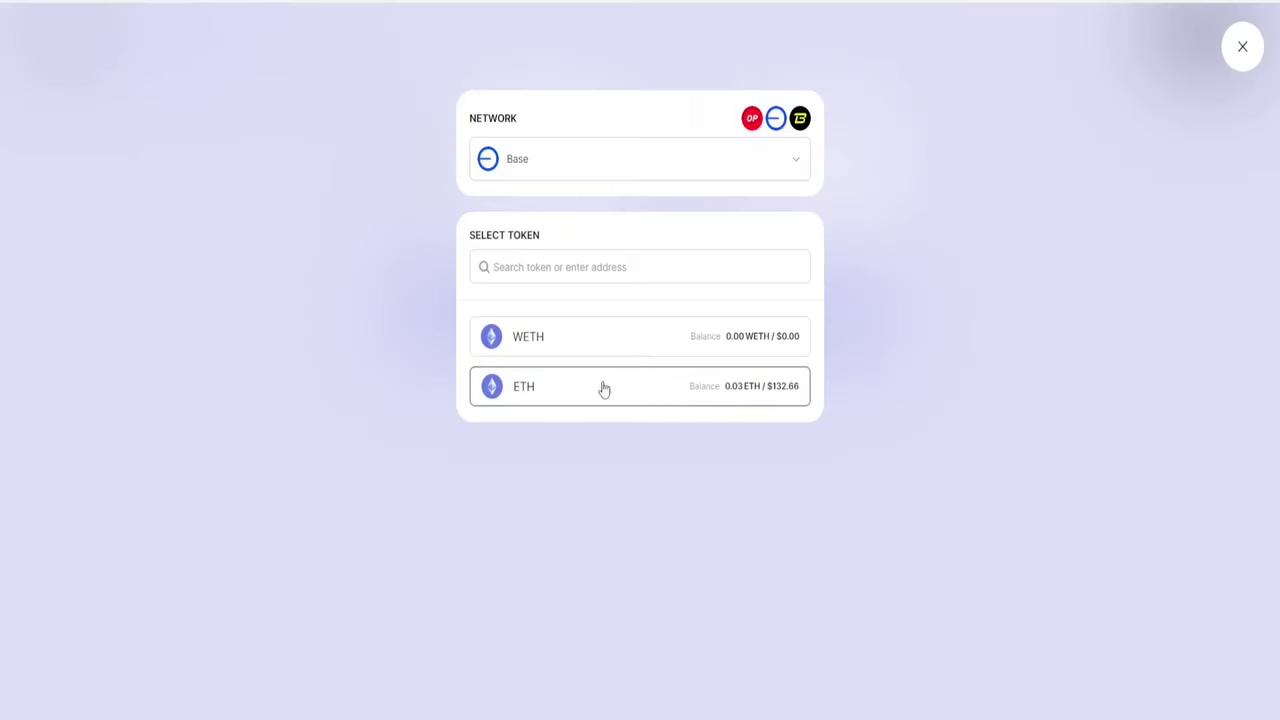
click(634, 389)
click(746, 171)
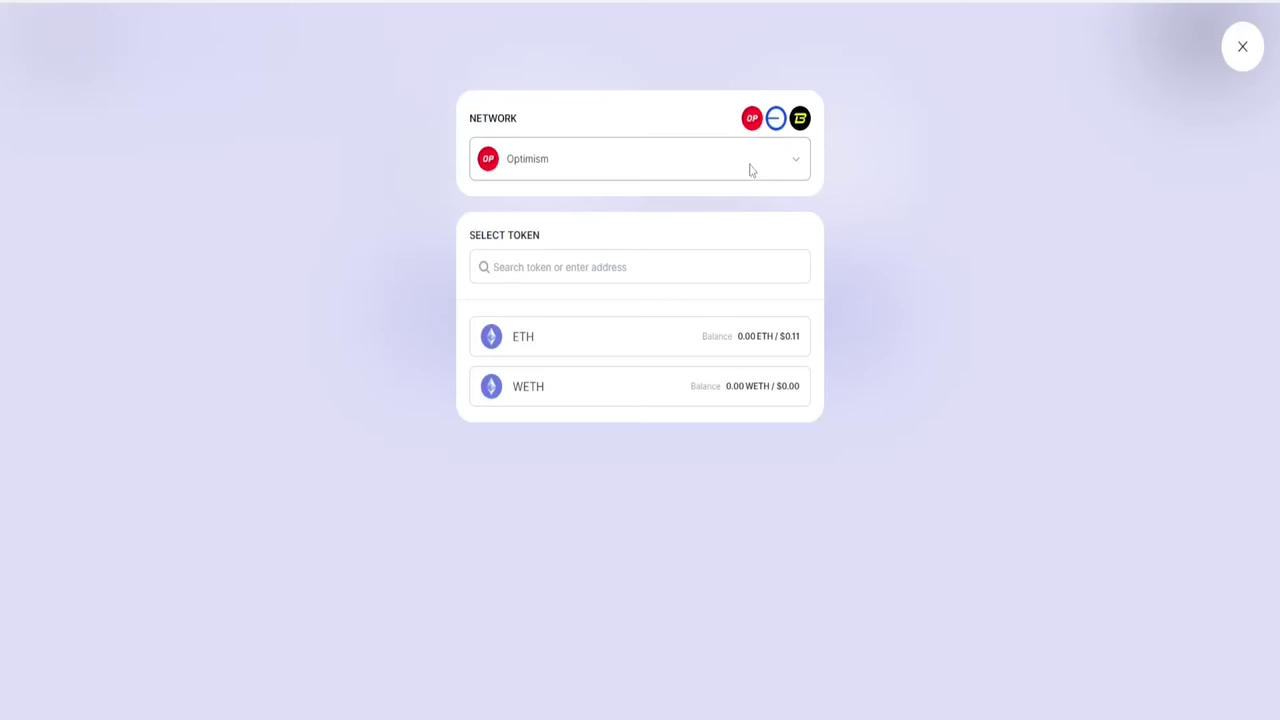
click(775, 119)
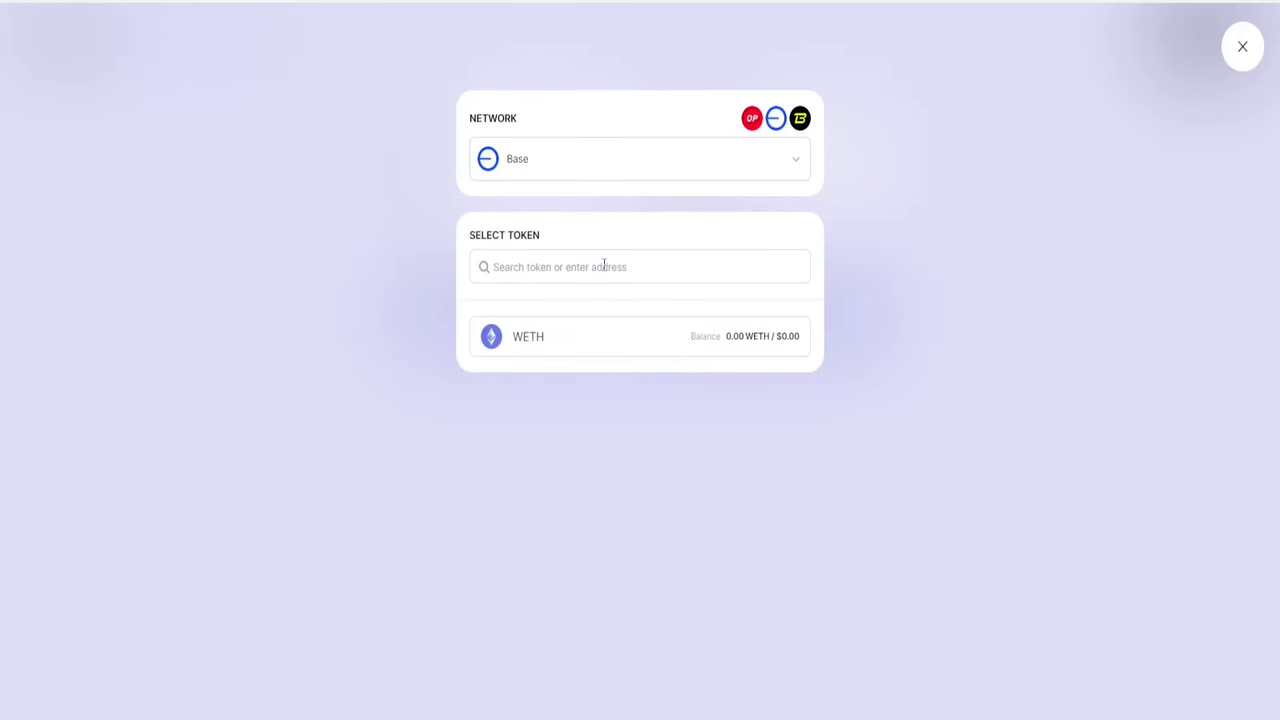
click(609, 350)
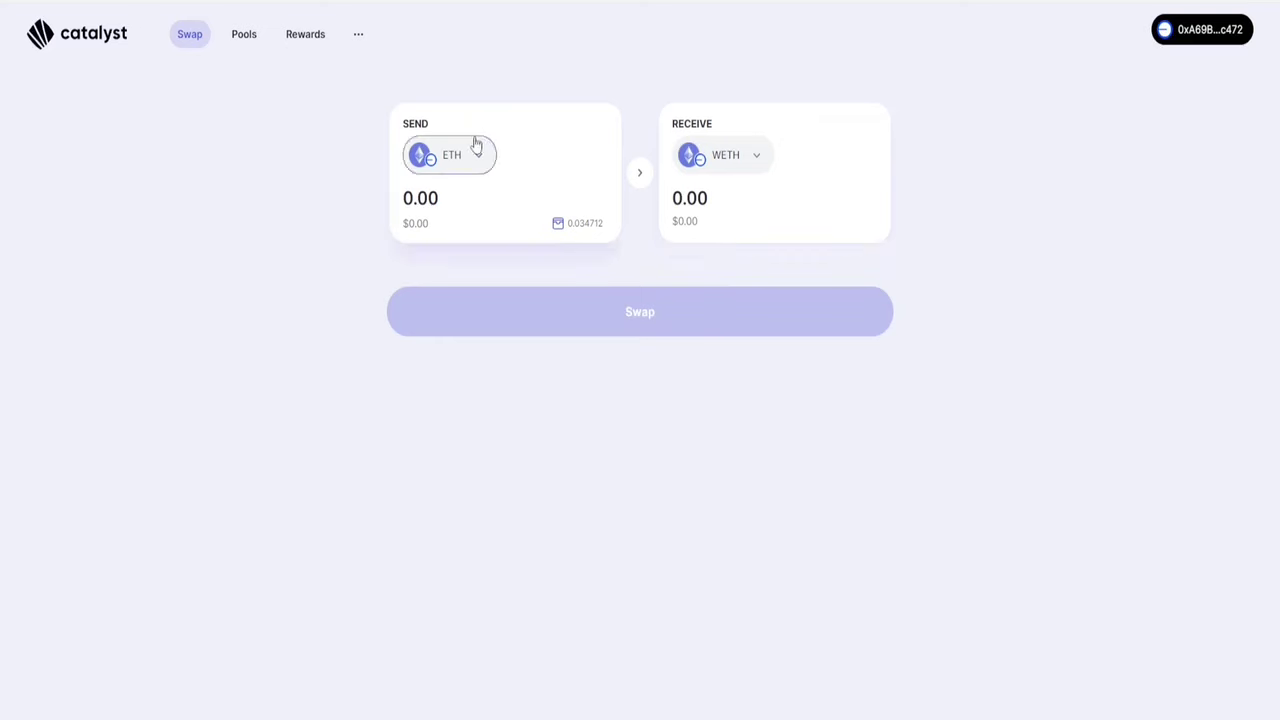
Wrap 0.02 ETH into WETH and approve the transaction in the OKX Wallet
click(489, 190)
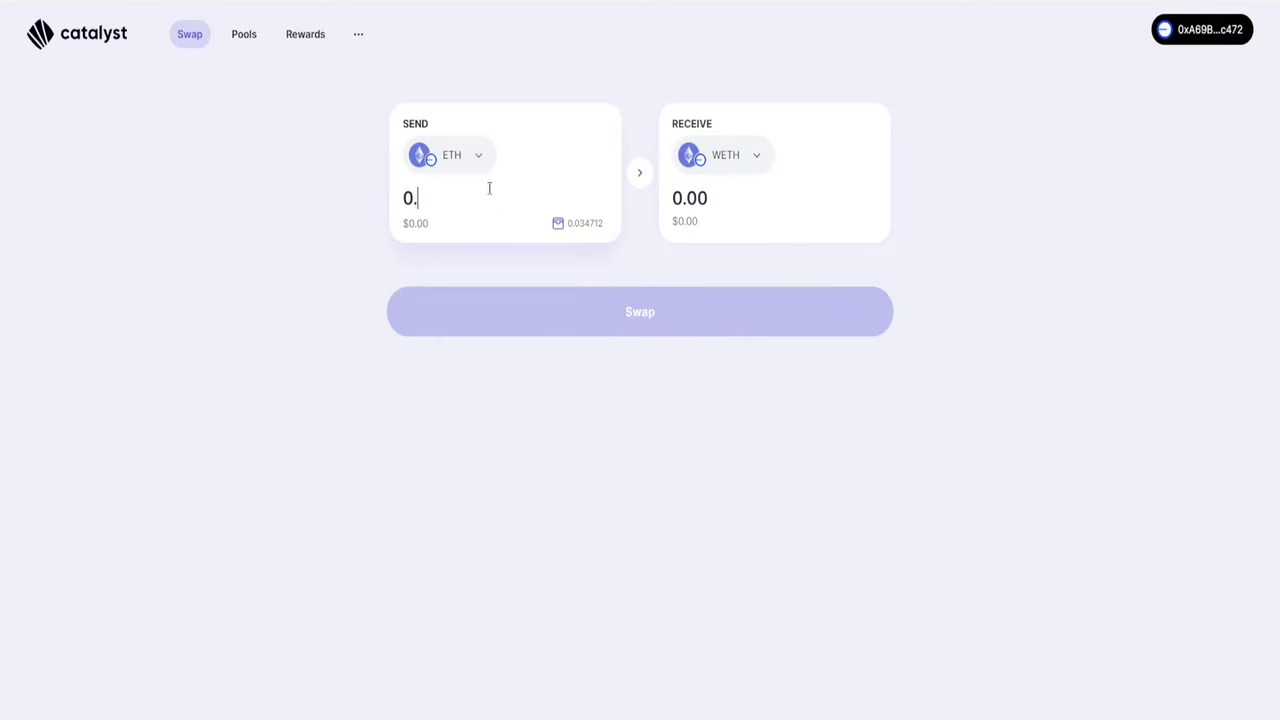
text(0.02)
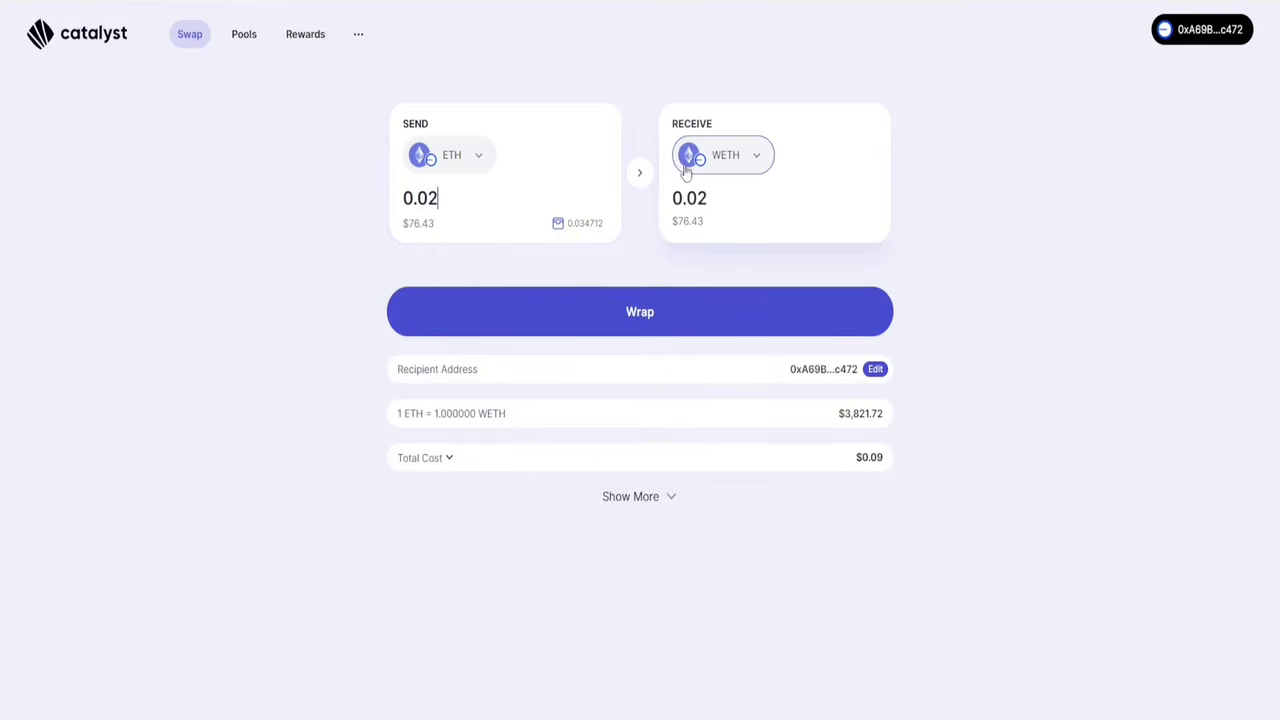
click(668, 325)
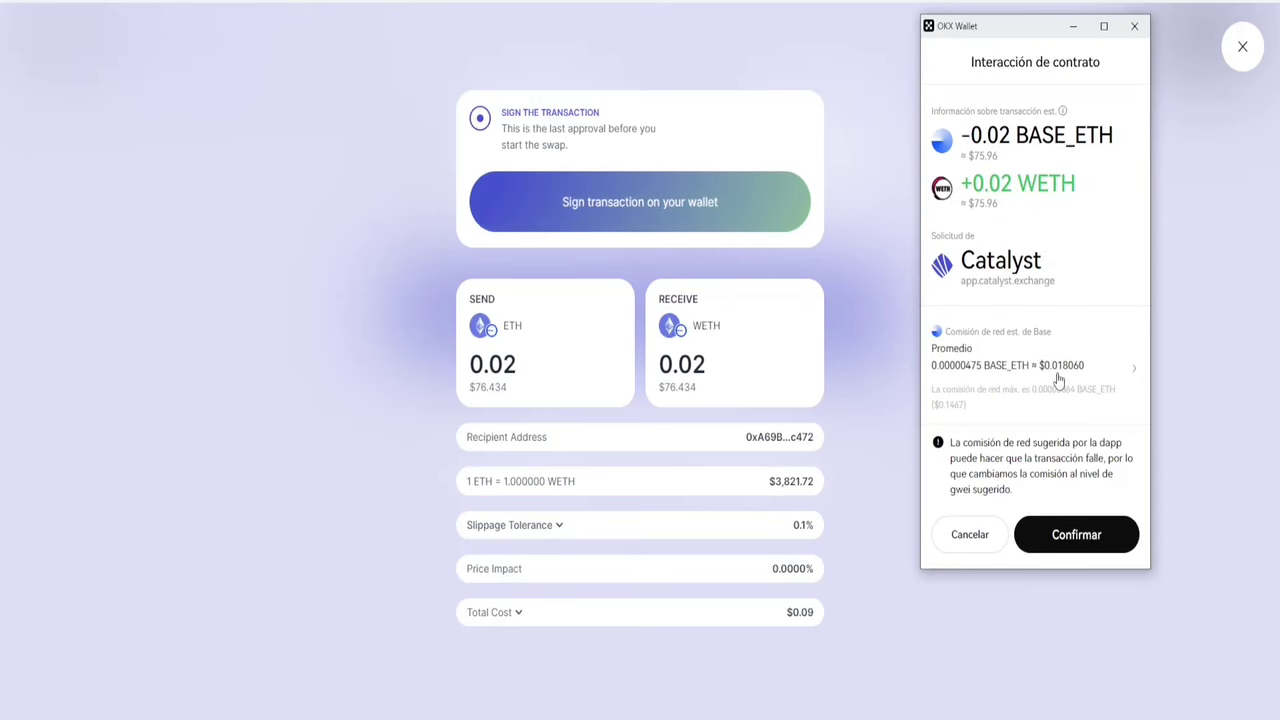
click(1094, 543)
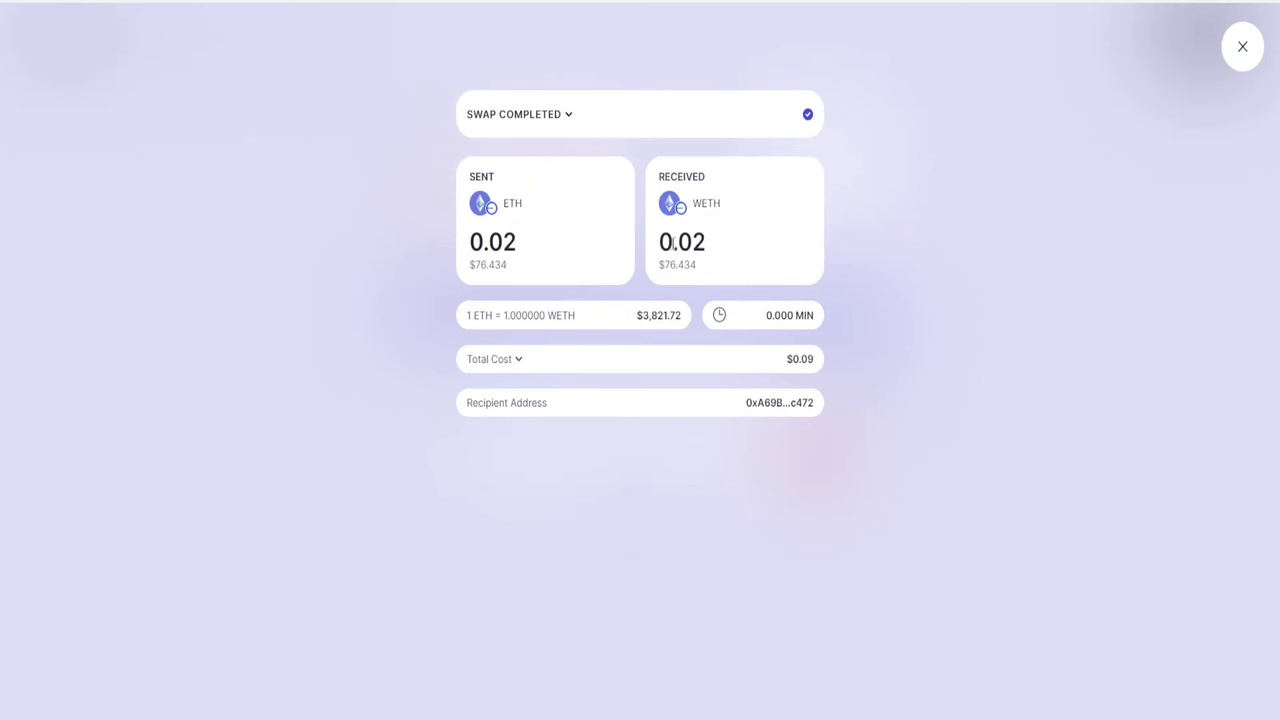
Review the total cost breakdown of the completed swap and collapse it again
click(515, 362)
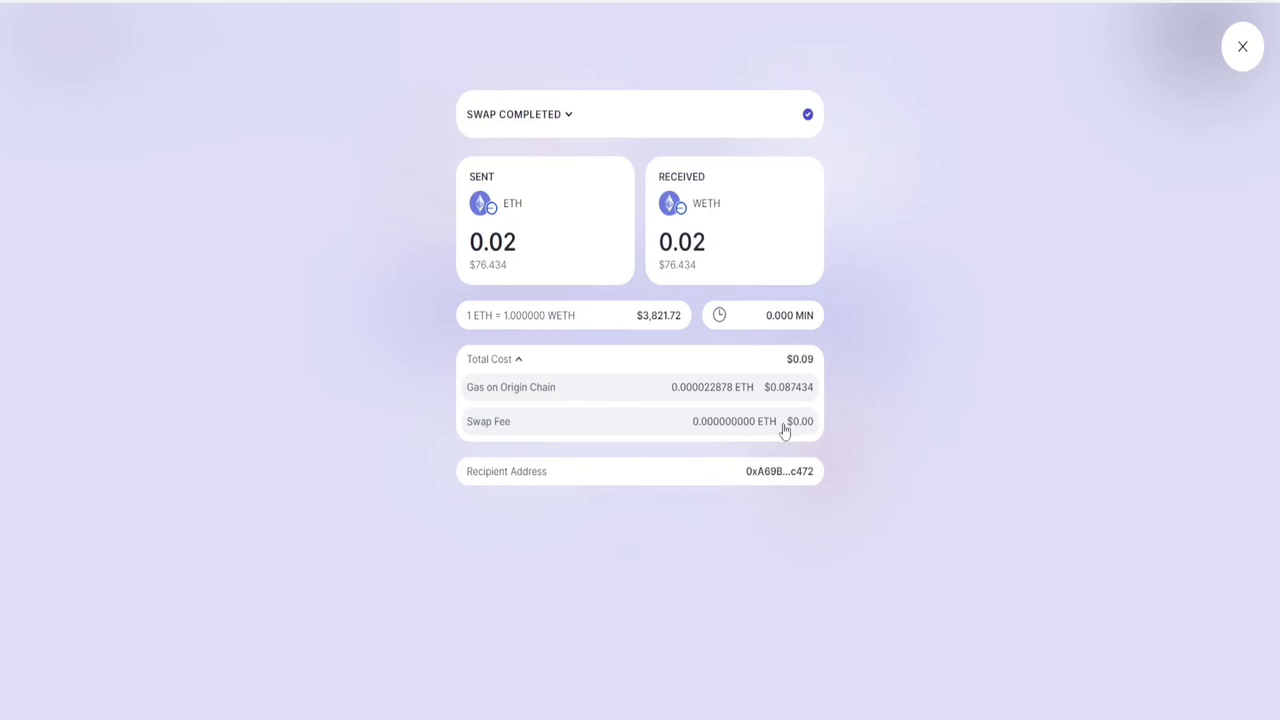
click(519, 362)
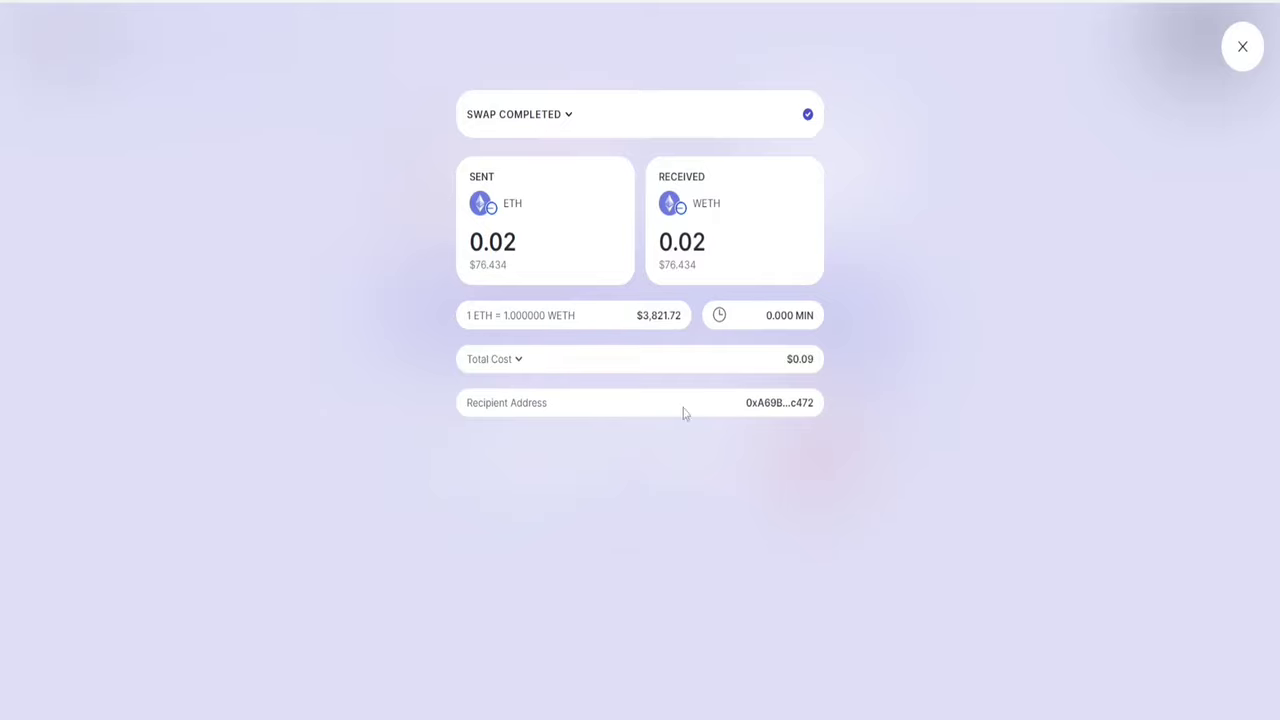